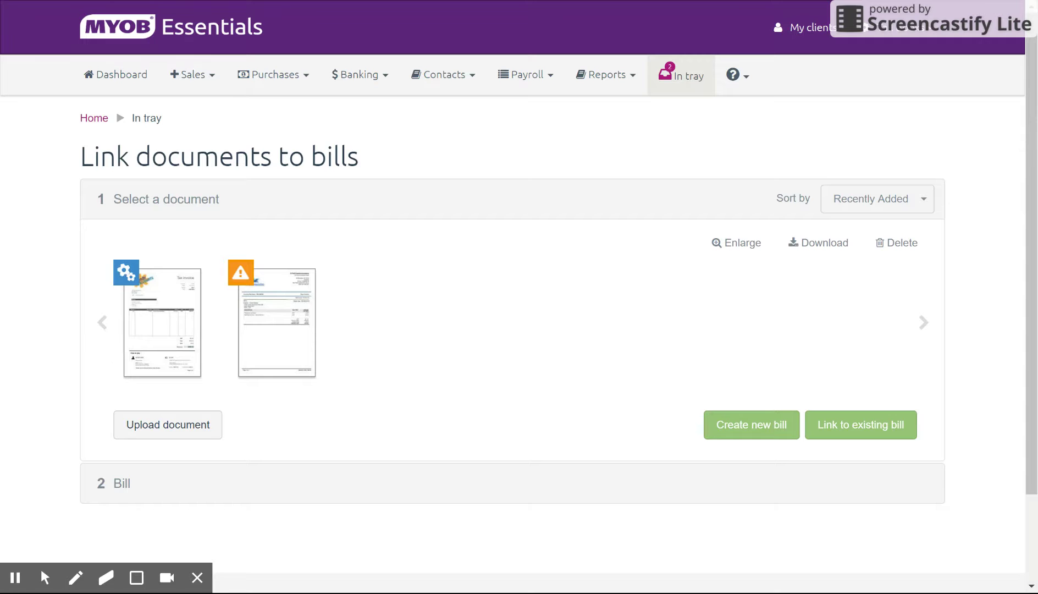
scroll(519, 297, down, 1)
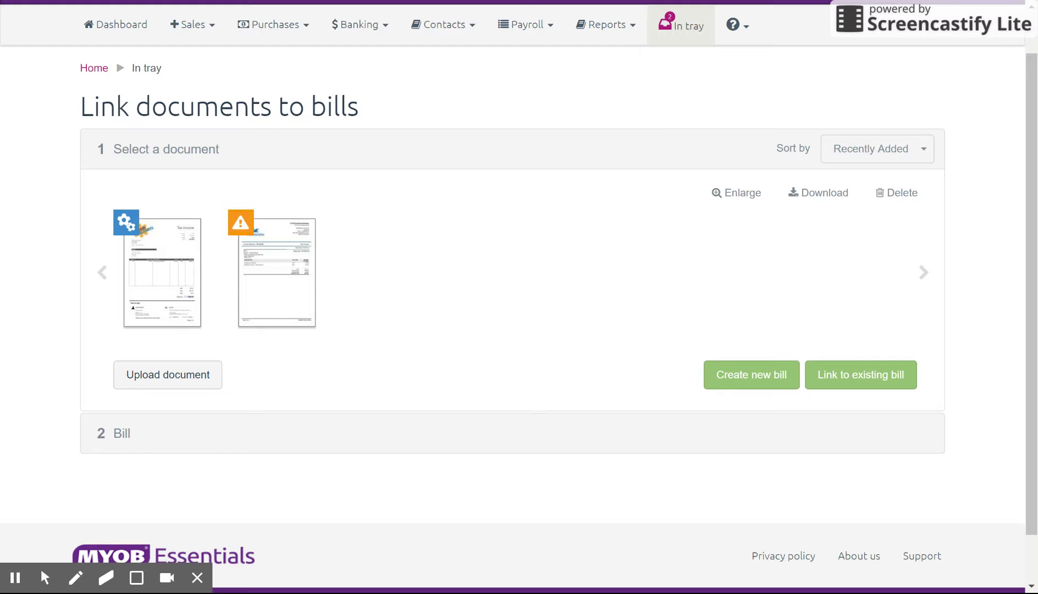
- Select the second In tray document as the one to turn into a bill
click(287, 269)
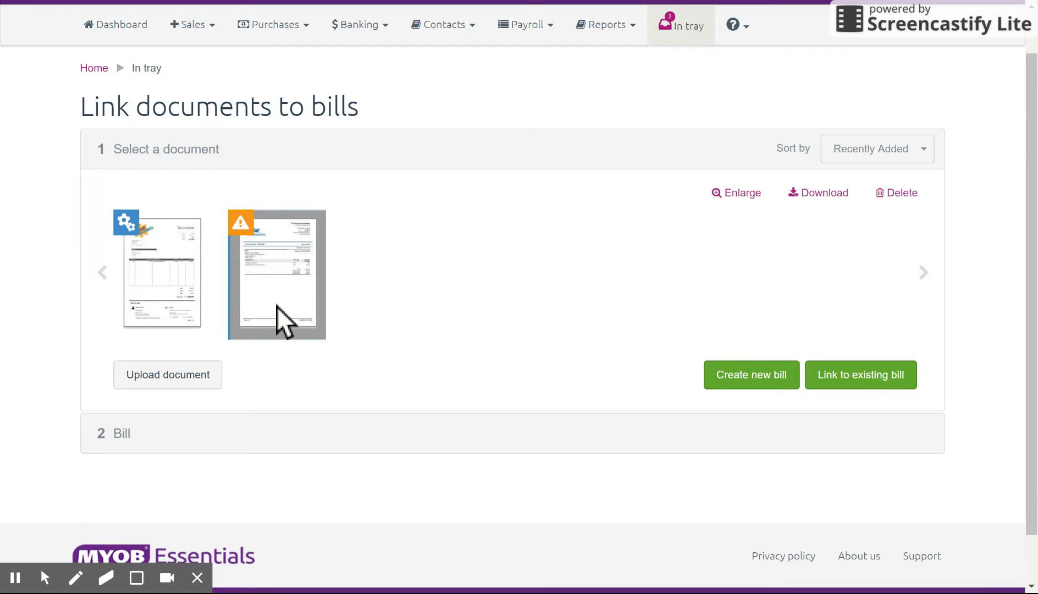
- Start a new bill from the selected document and switch to split view showing the invoice
click(749, 375)
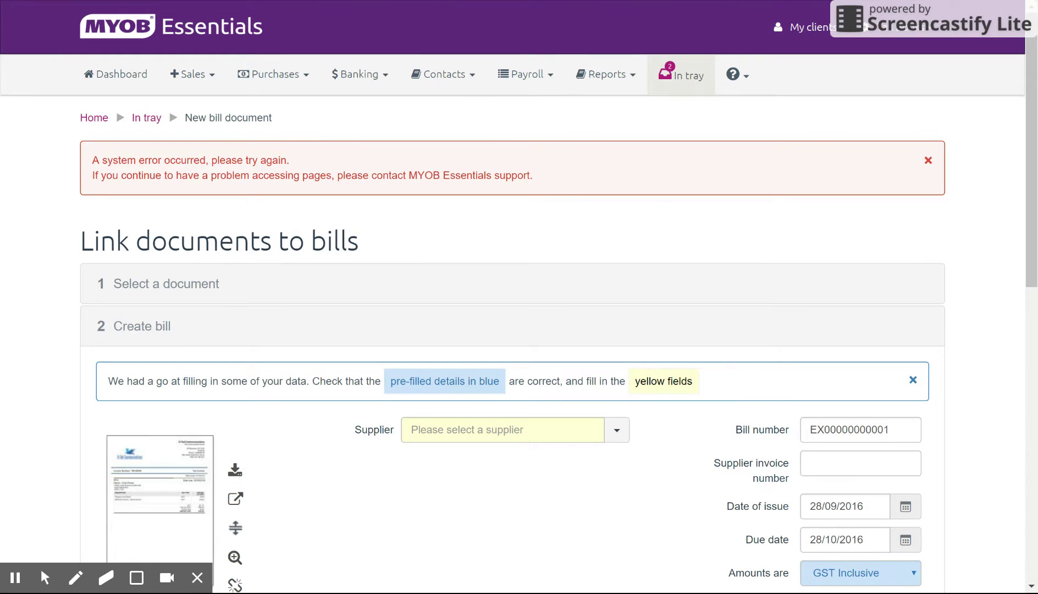
triple_click(1023, 231)
click(1008, 220)
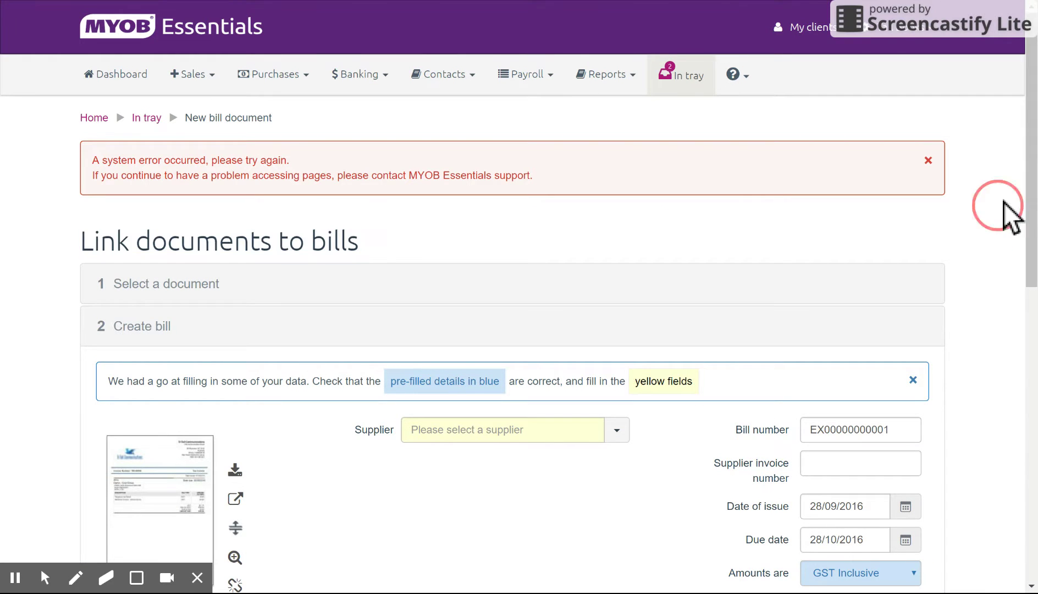
scroll(1023, 181, down, 5)
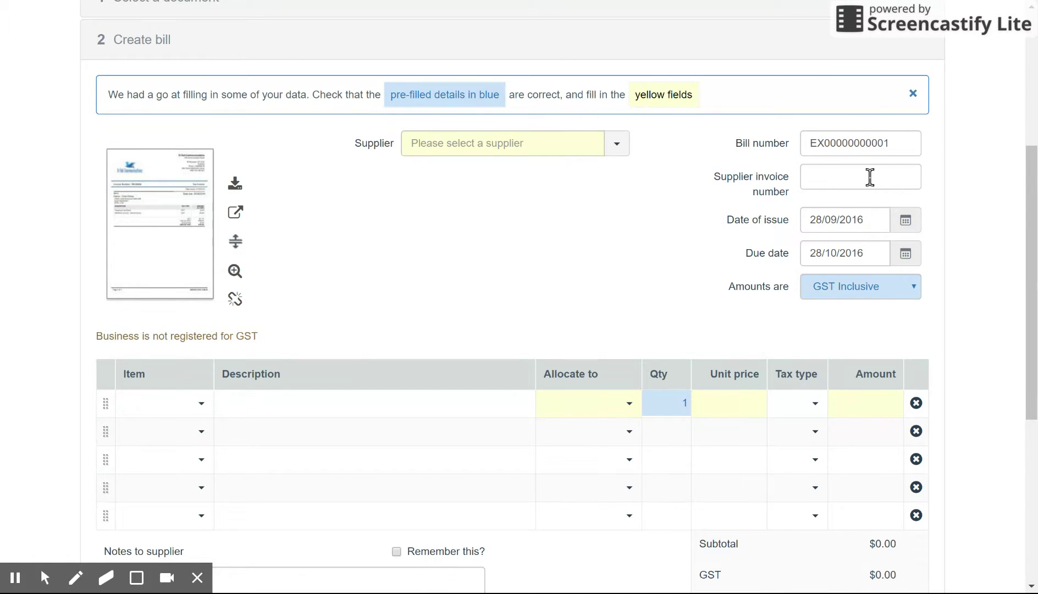
scroll(973, 359, down, 2)
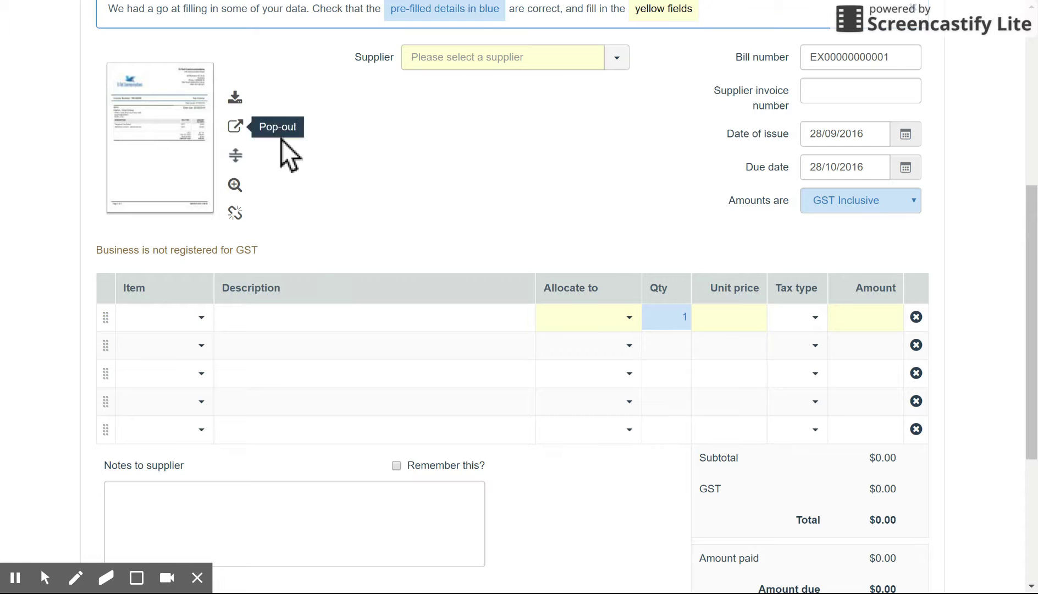
click(236, 155)
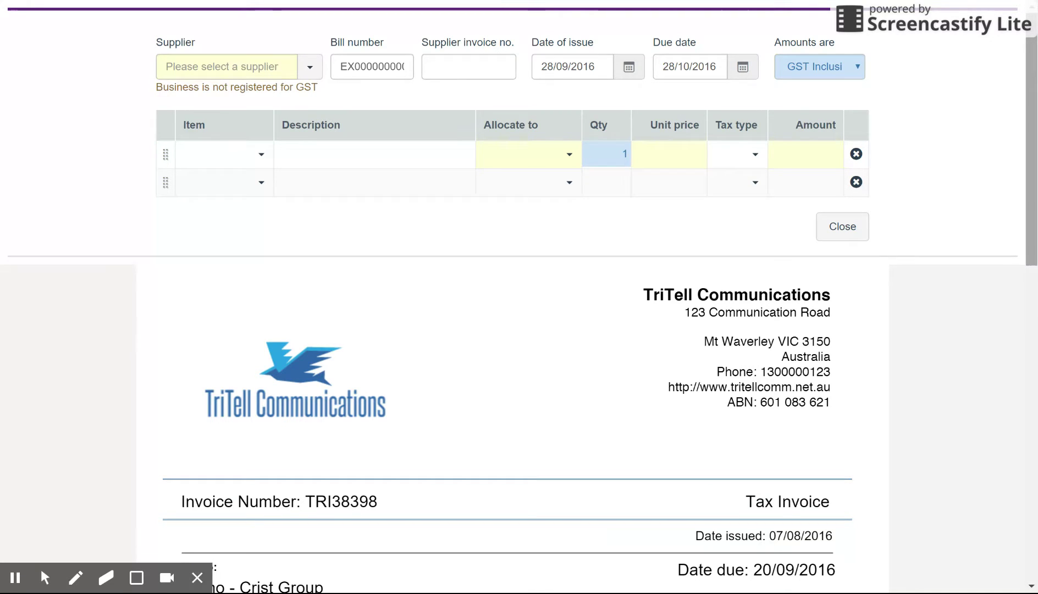
- Set the supplier to TriTell Communications Pty Ltd with supplier invoice number TRI38398
scroll(935, 396, down, 2)
scroll(935, 396, up, 2)
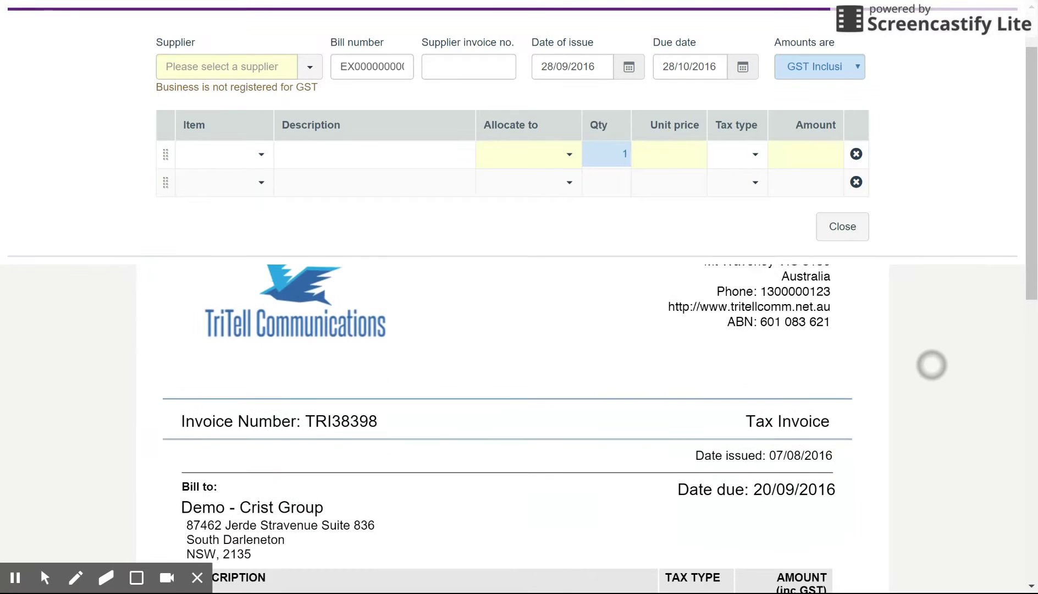
click(310, 65)
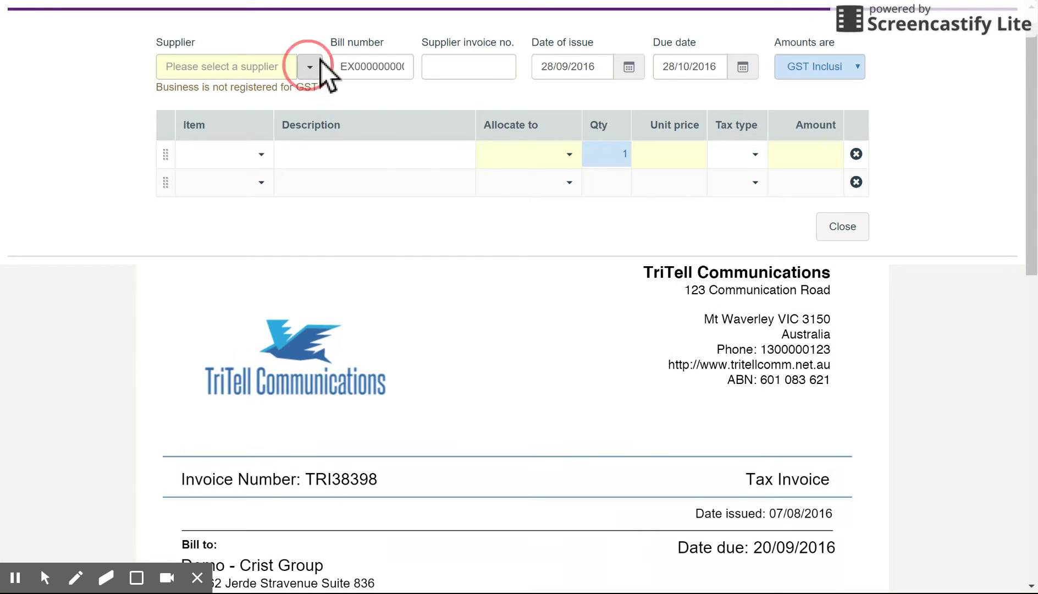
text(tri)
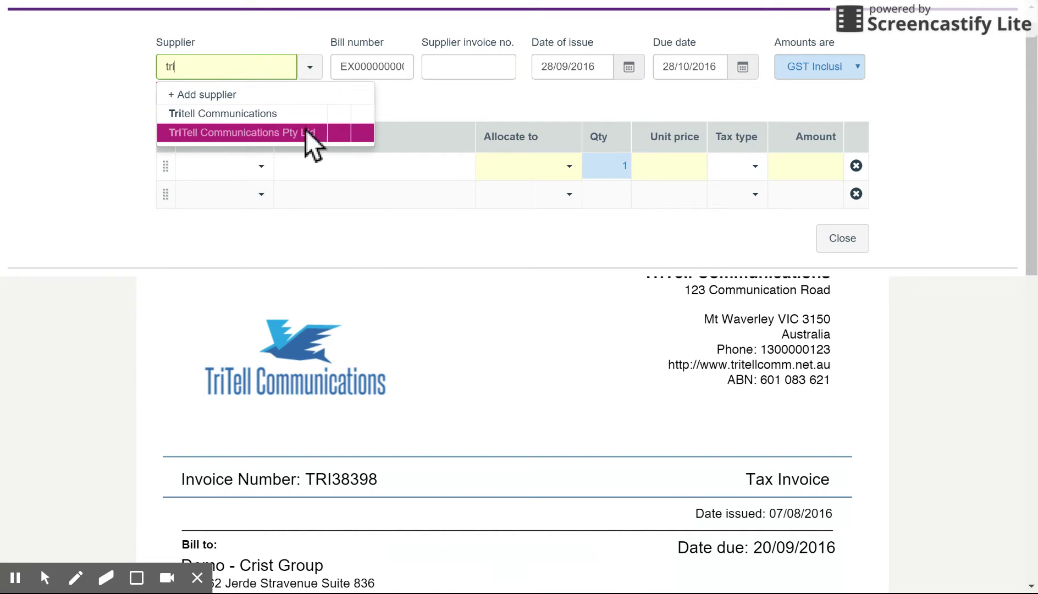
click(343, 131)
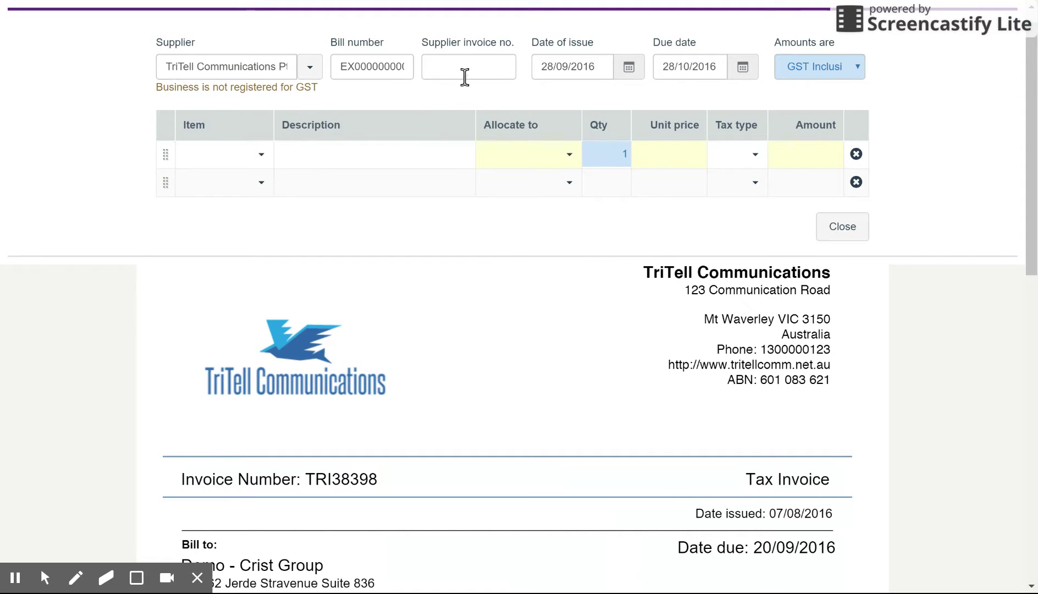
click(475, 74)
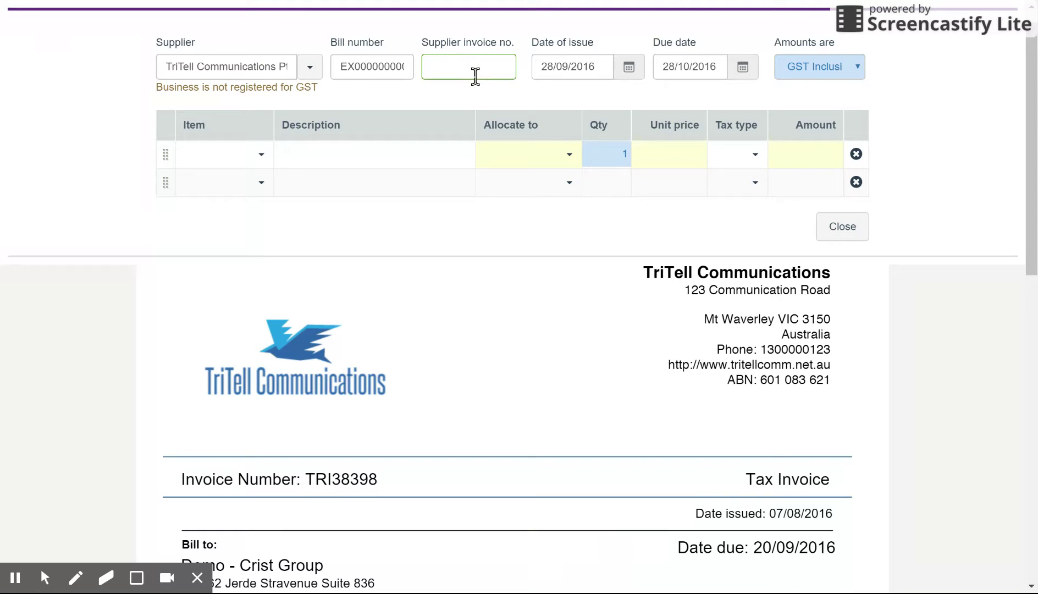
text(TRI38398)
- Set the issue date to 07/08/2016 and the due date to 20/09/2016
click(631, 67)
click(546, 110)
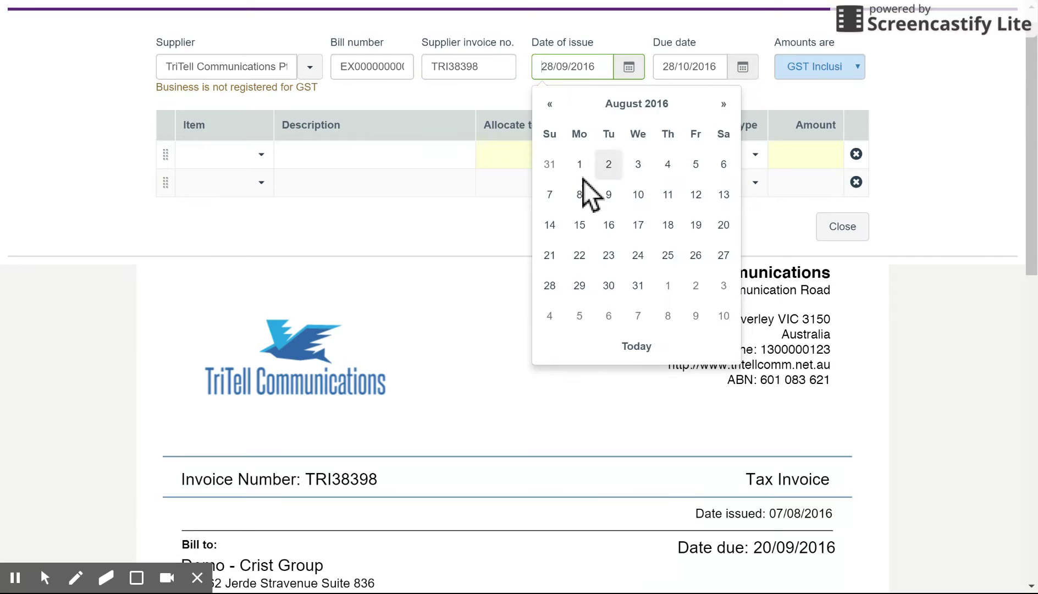
click(548, 195)
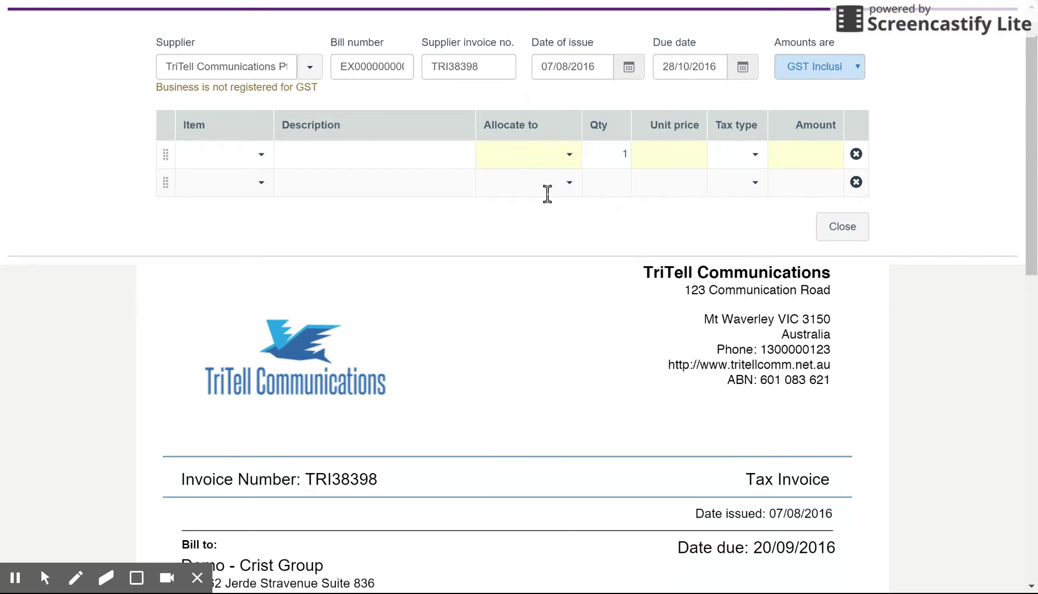
click(744, 67)
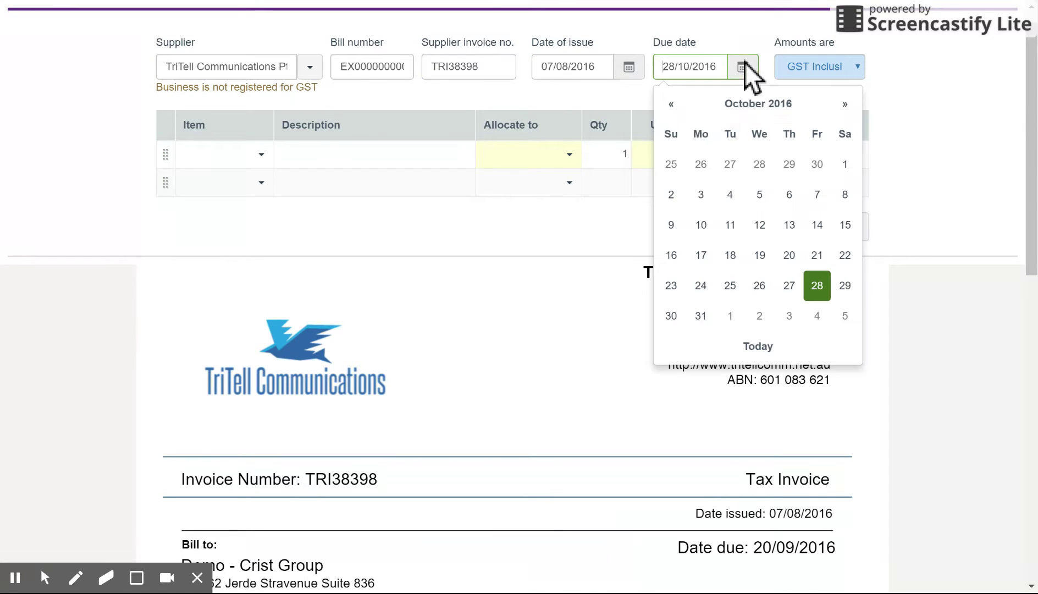
click(671, 104)
click(730, 255)
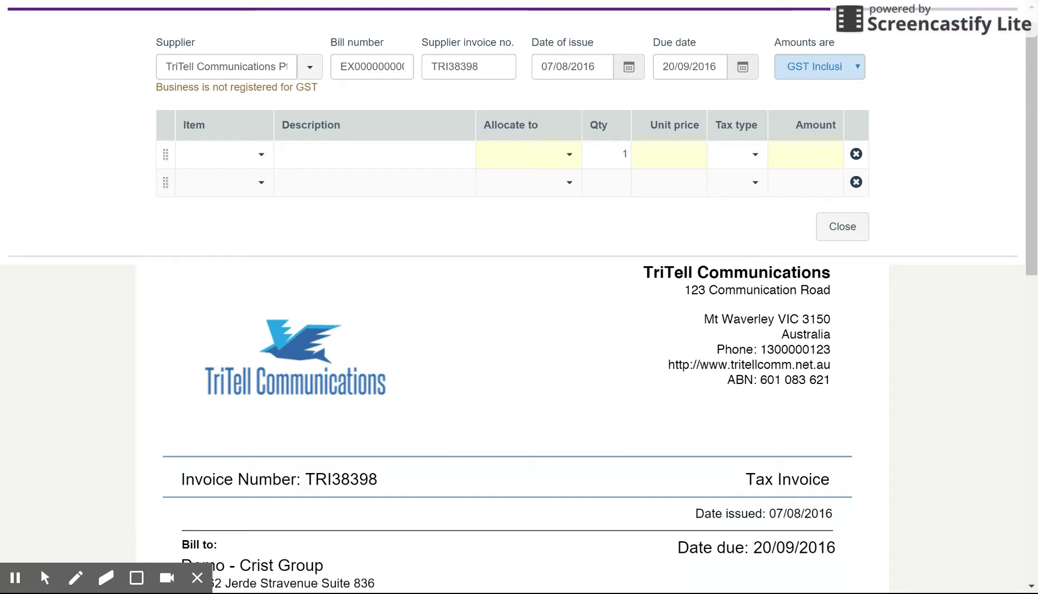
scroll(899, 520, down, 4)
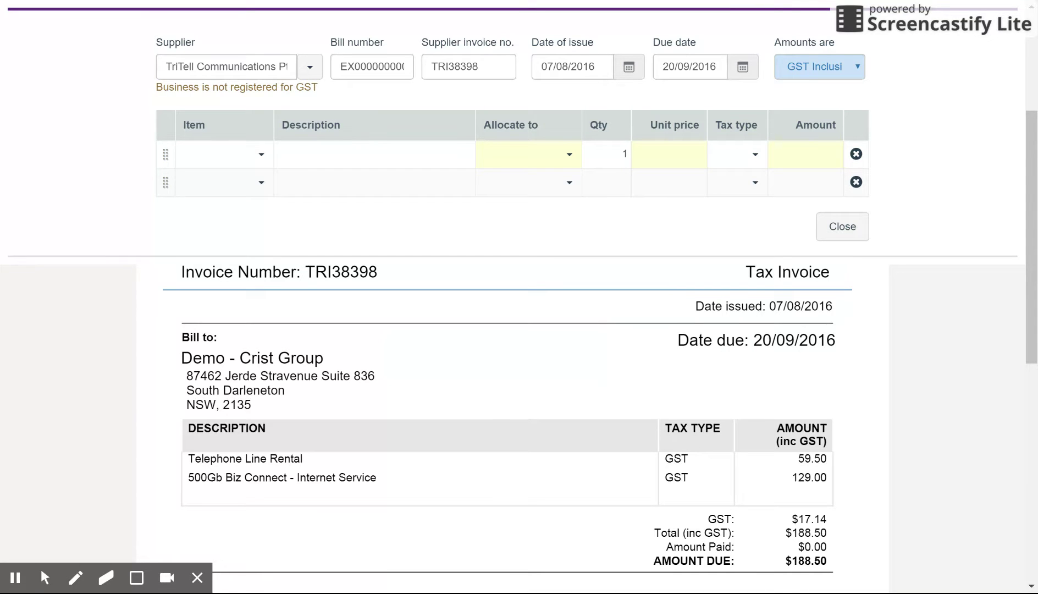
- Add line 'Telephone Line Rental' allocated to Telephone at 59.50
click(410, 156)
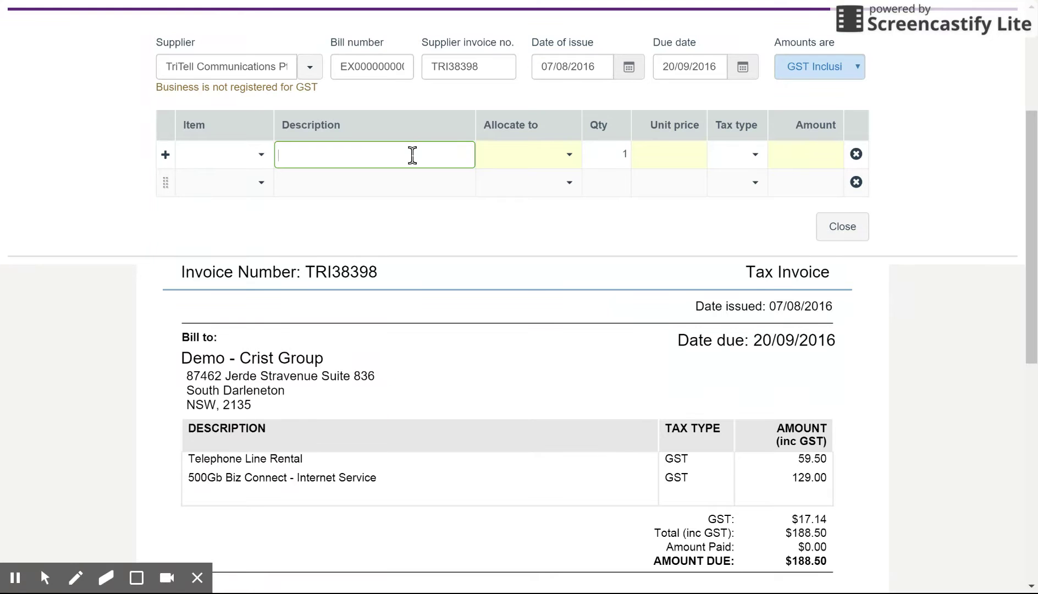
text(Telephone Line Rental)
key(Tab)
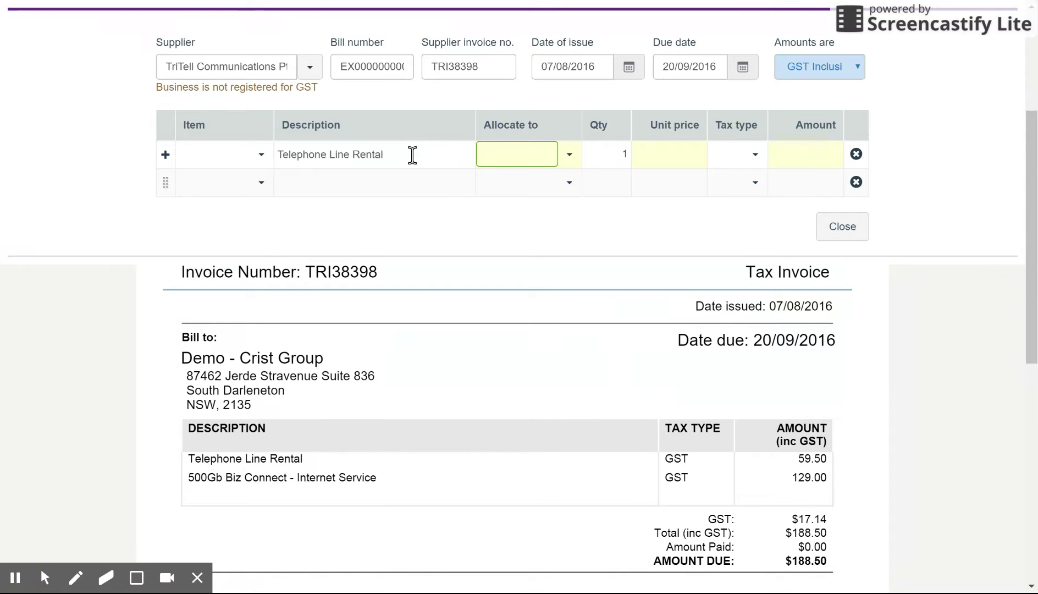
text(Phon)
key(Return)
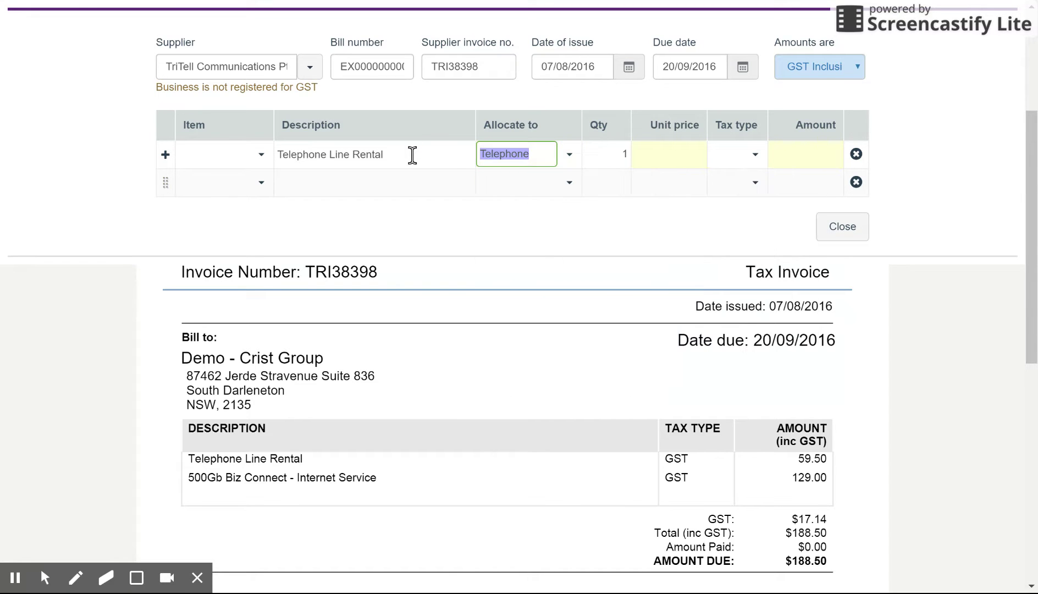
key(Tab)
key(Tab)
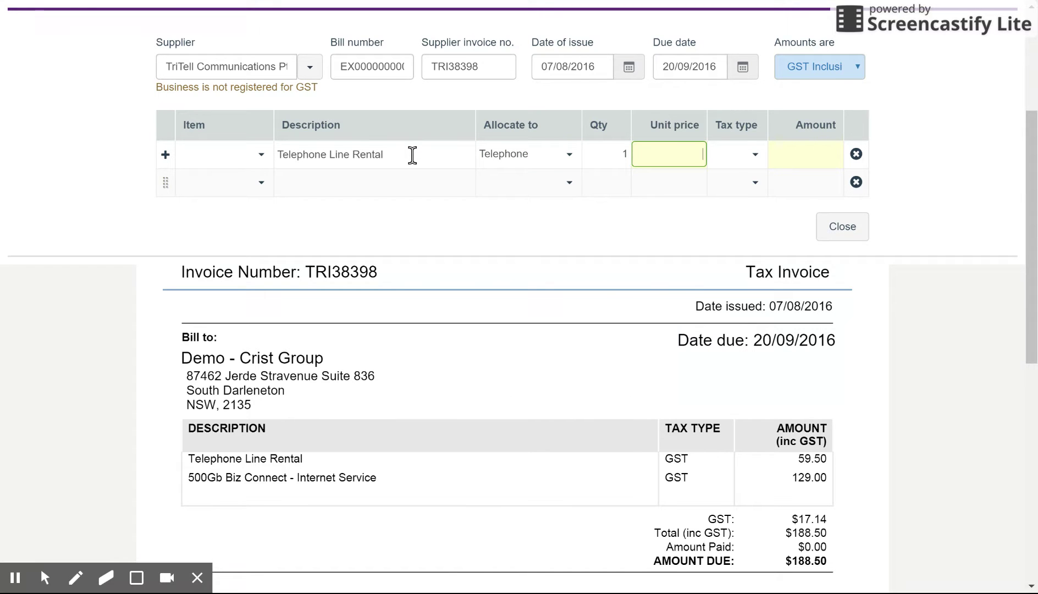
text(59.50)
key(Tab)
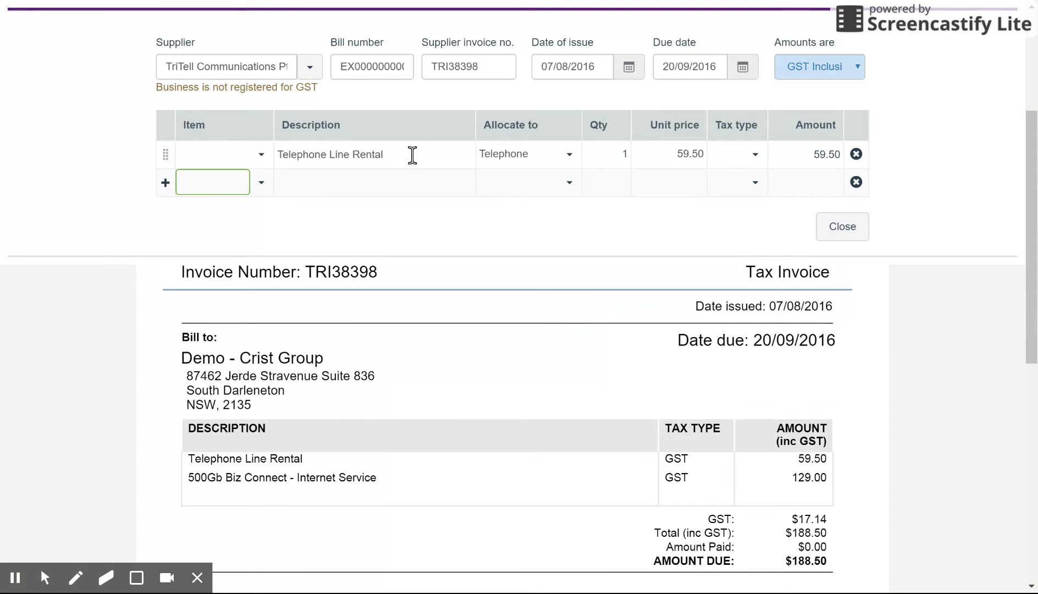
- Add line '500Gb Biz Connect - Internet Service' allocated to Internet at 129.00
key(Tab)
text(500)
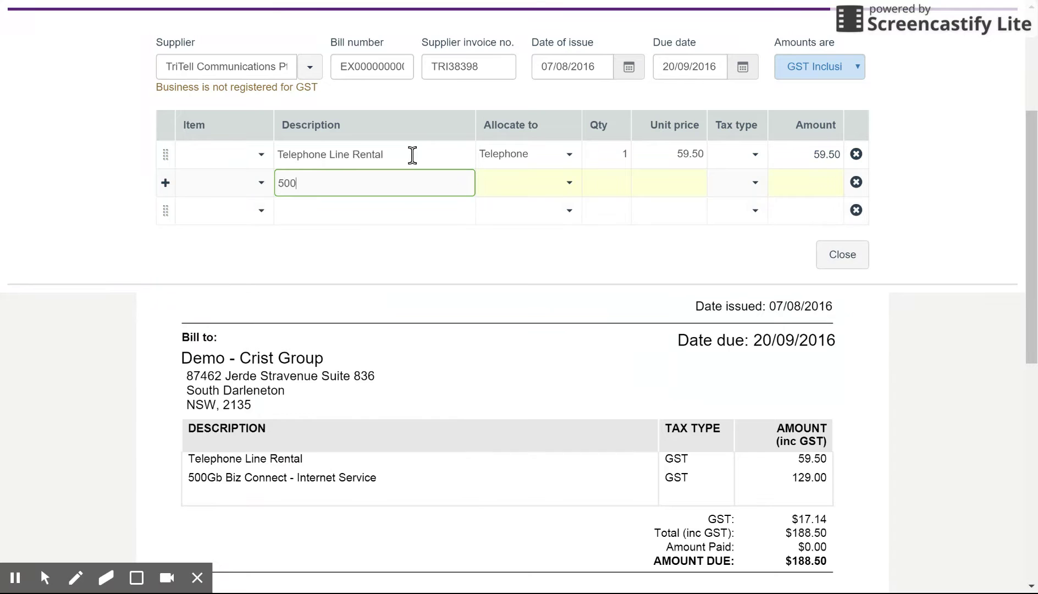
text(G)
text(b Biz Conn)
text(ection)
key(BackSpace)
key(BackSpace)
key(BackSpace)
text(- Internet)
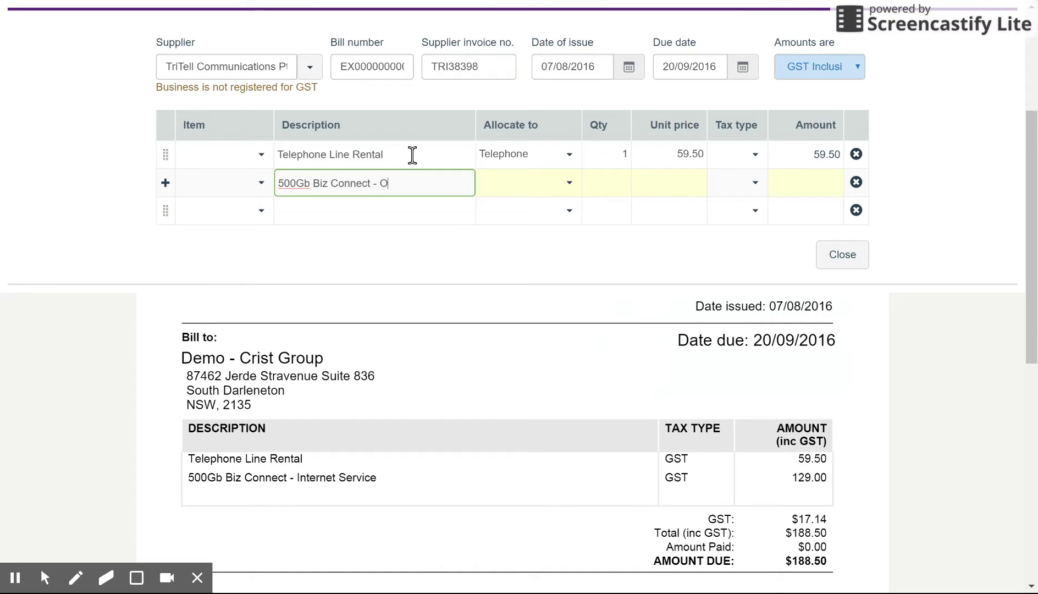
text( Service)
key(Tab)
text(in)
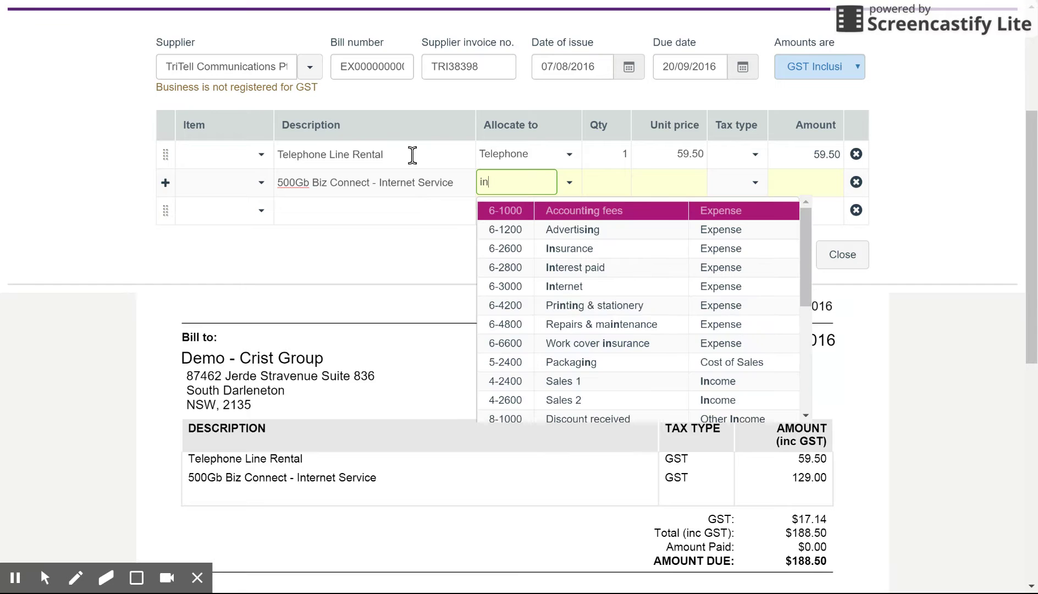
text(t)
key(Down)
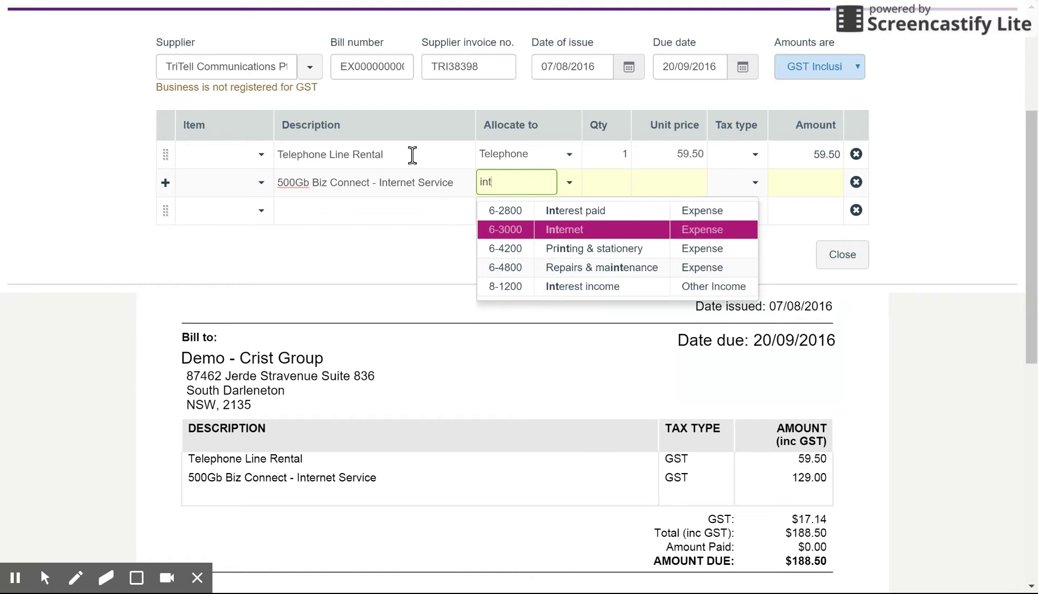
key(Tab)
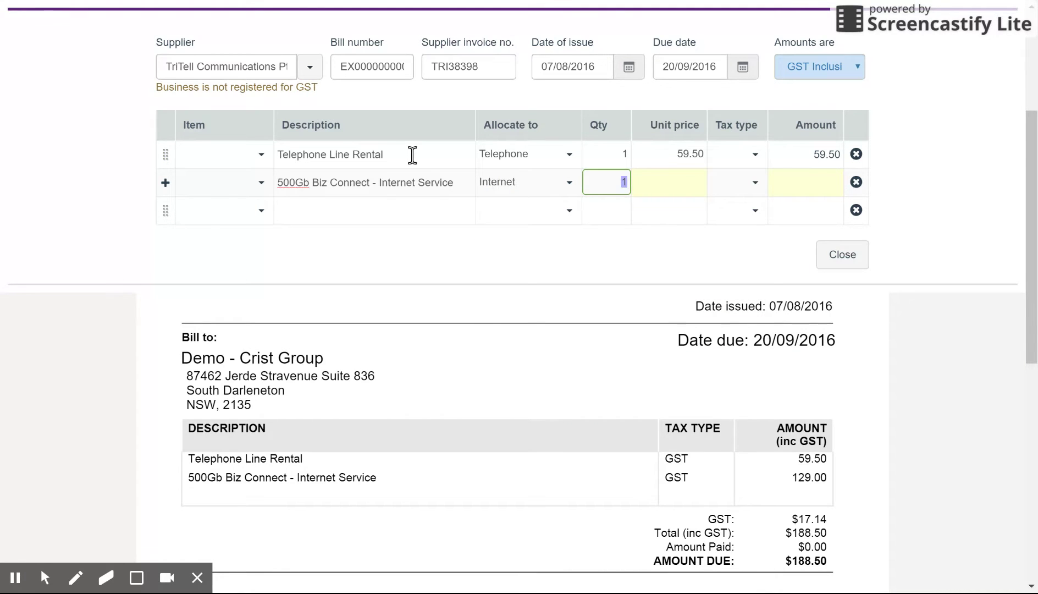
key(Tab)
text(129)
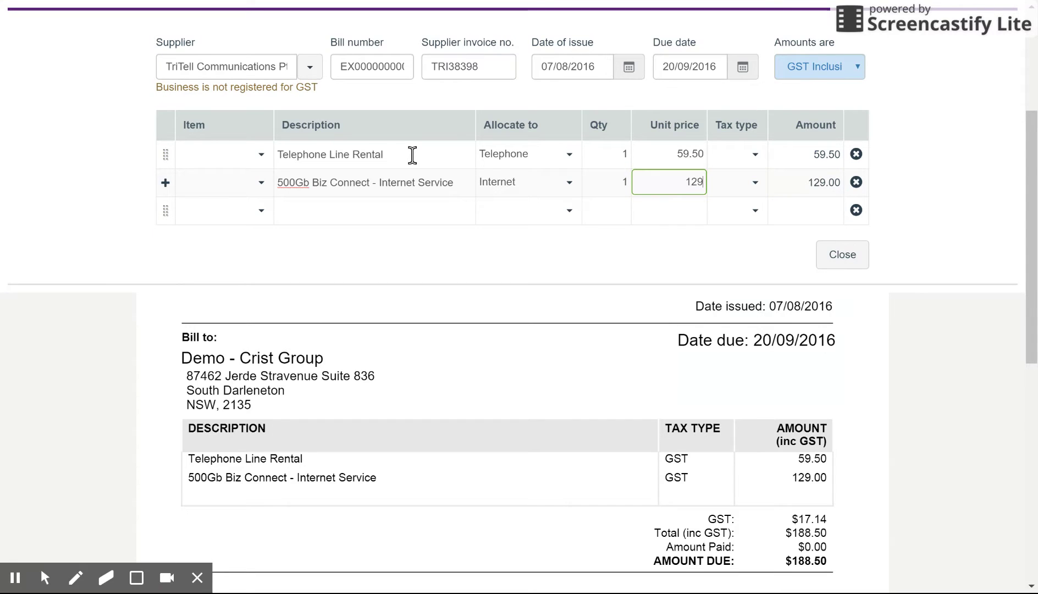
key(Tab)
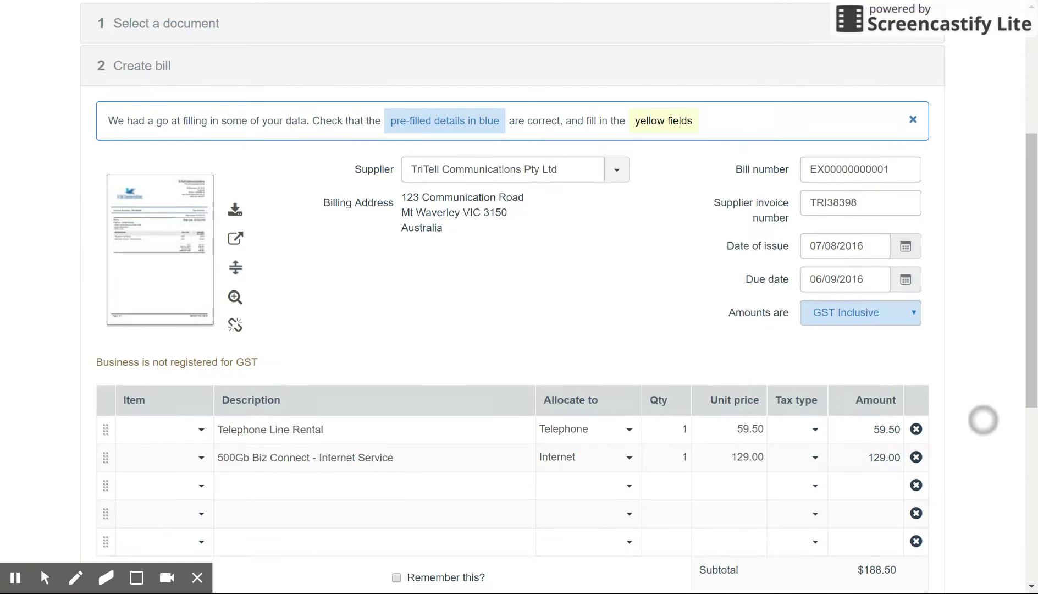
scroll(982, 418, down, 5)
click(842, 484)
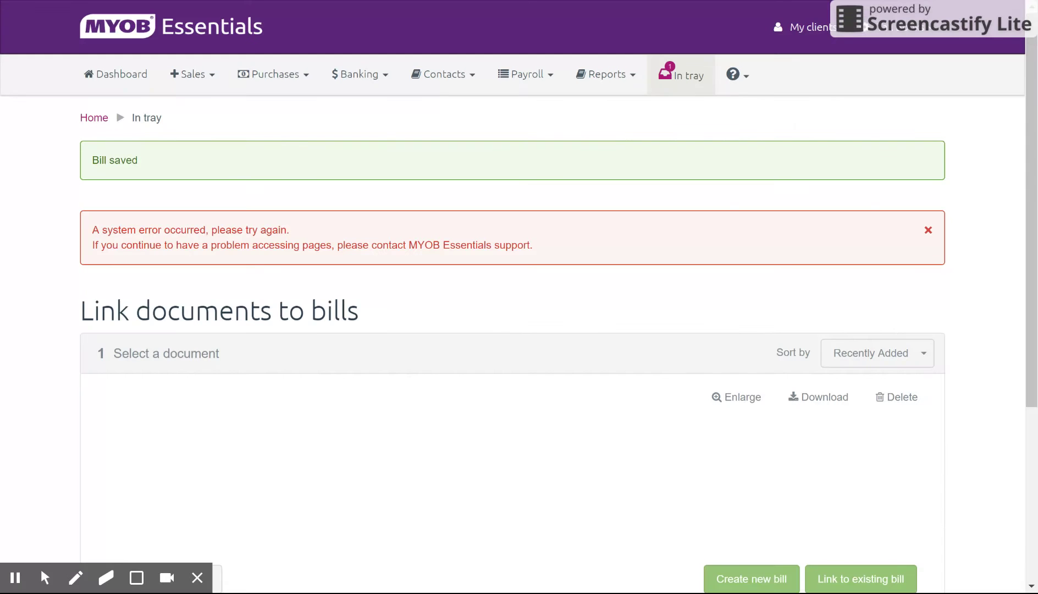
click(304, 80)
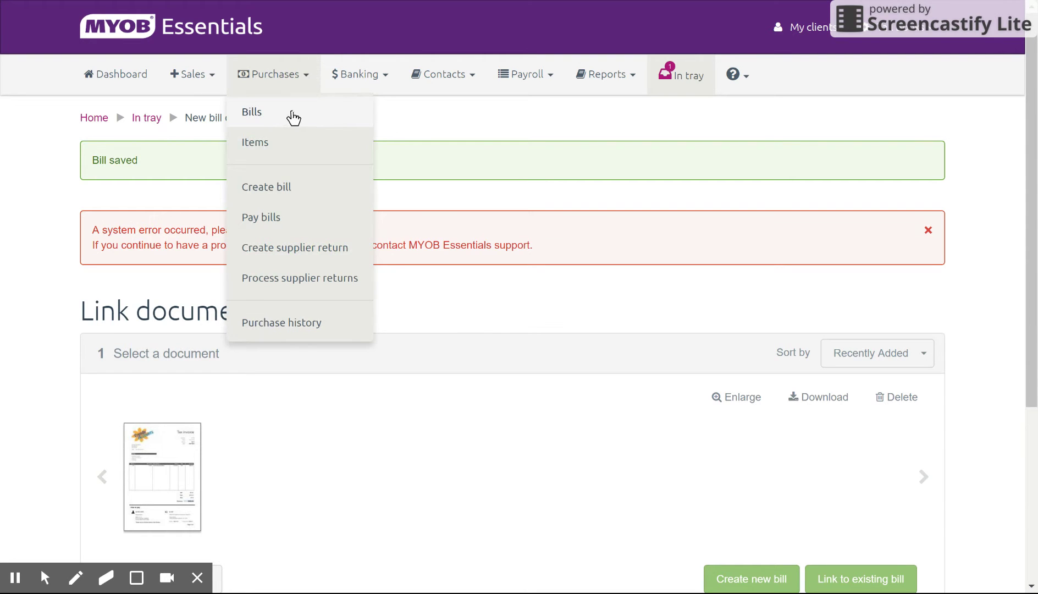
click(295, 116)
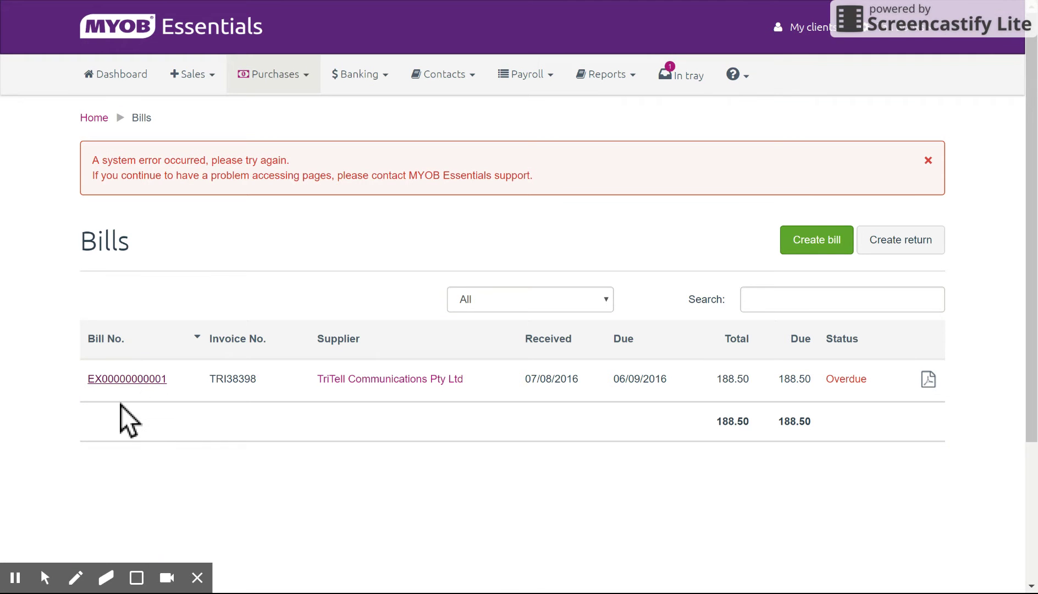
click(154, 379)
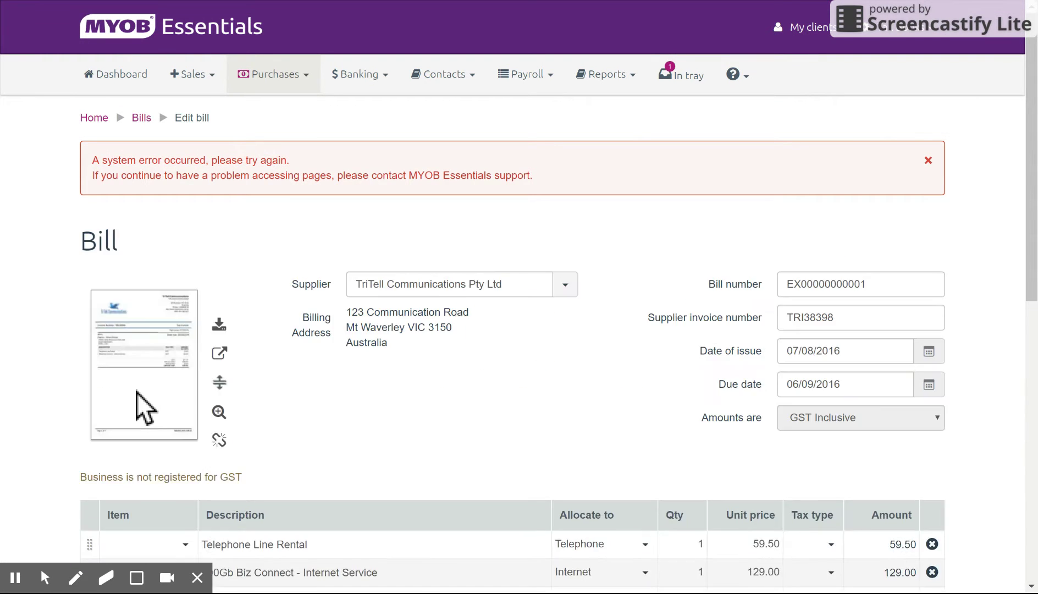
- Scroll down the Edit bill page to the attached invoice thumbnail
scroll(144, 407, down, 4)
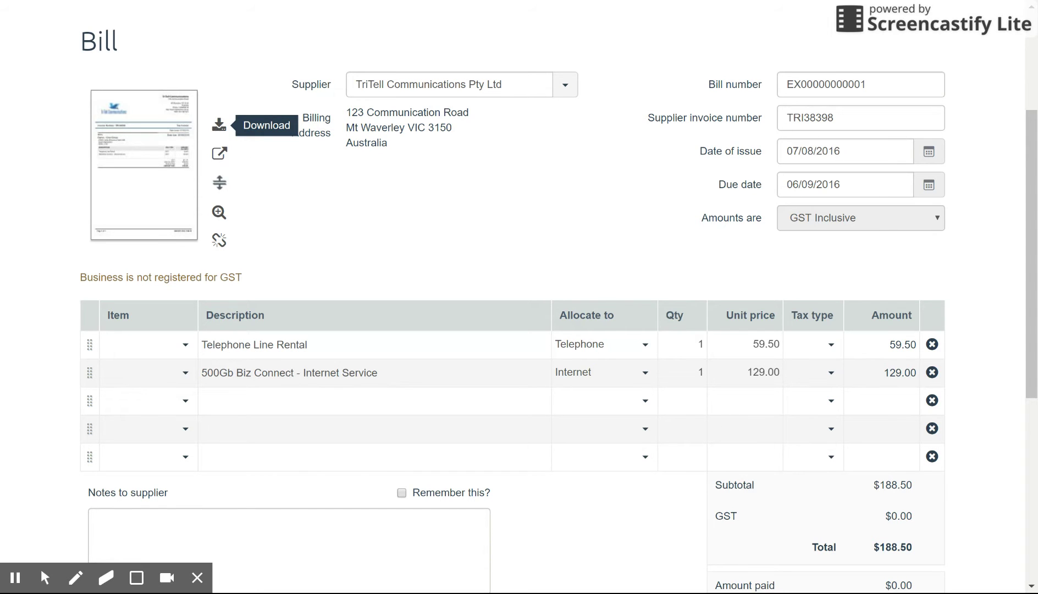
scroll(550, 302, down, 1)
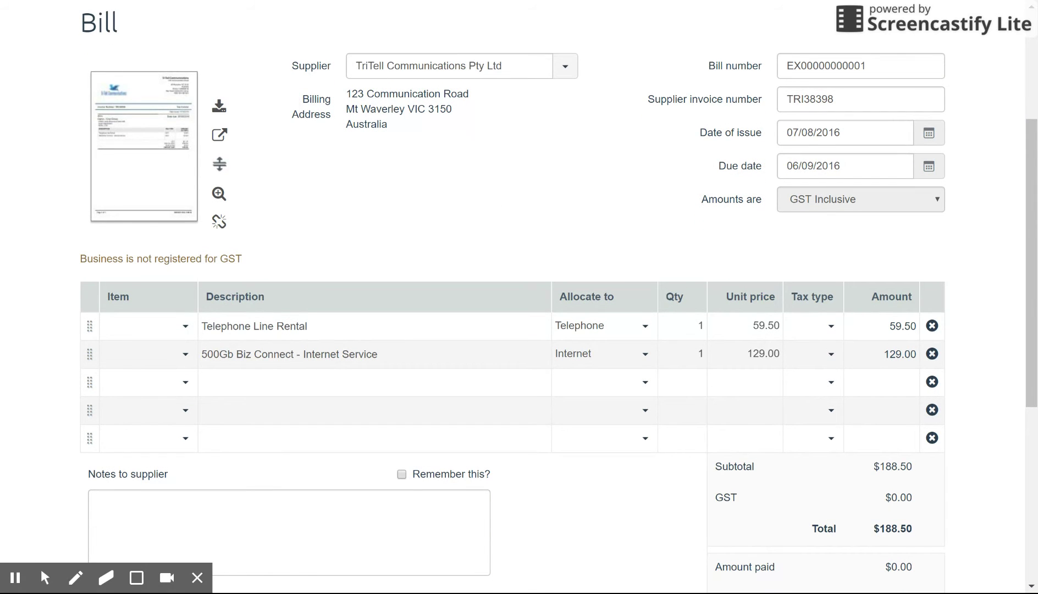
- Unlink the TriTell invoice from the bill and delete it from the In tray
click(219, 221)
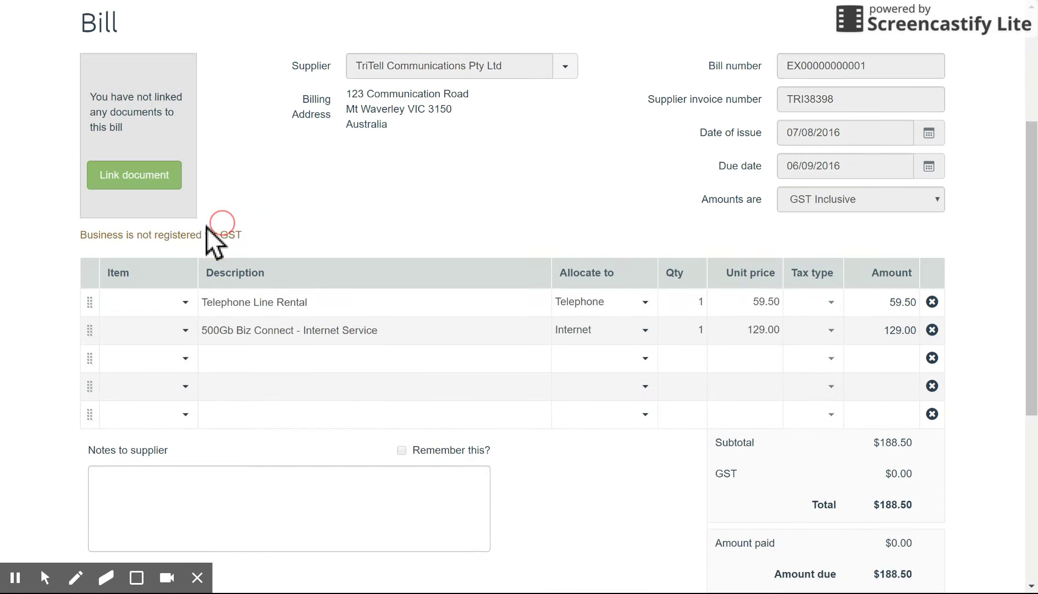
scroll(220, 226, down, 2)
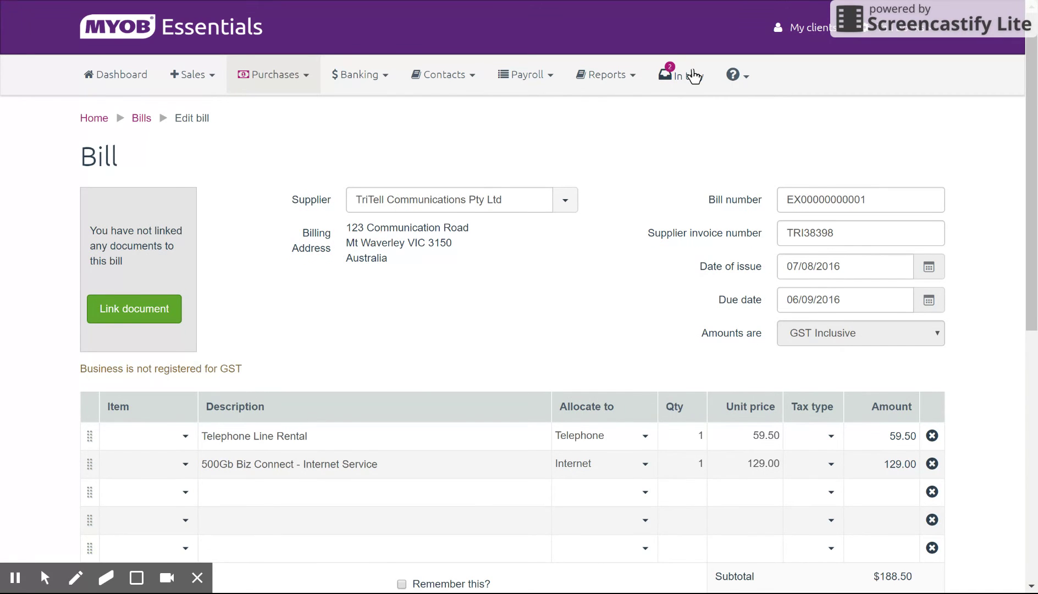
click(694, 76)
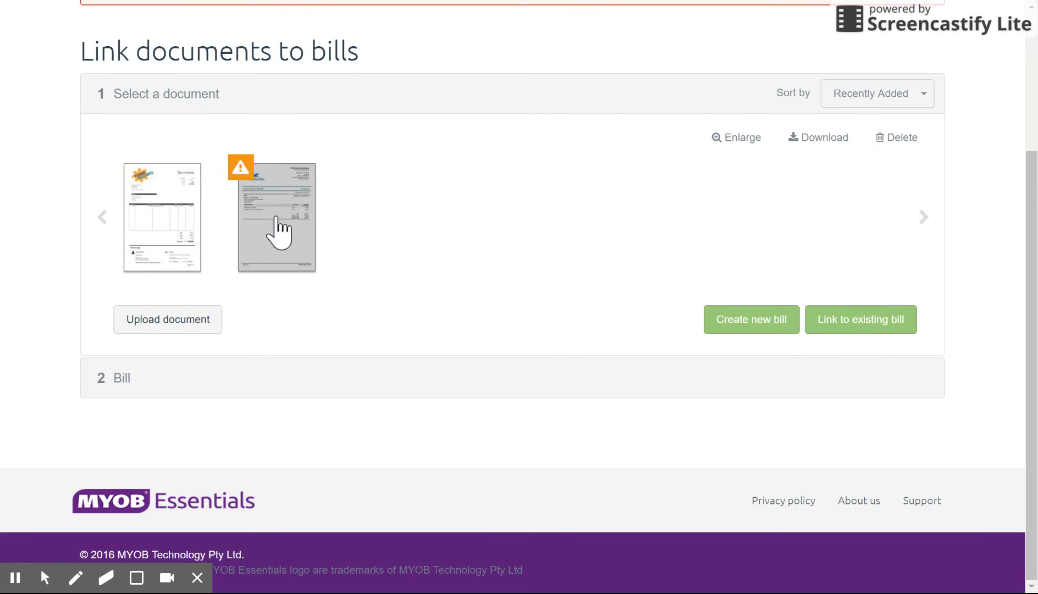
click(267, 214)
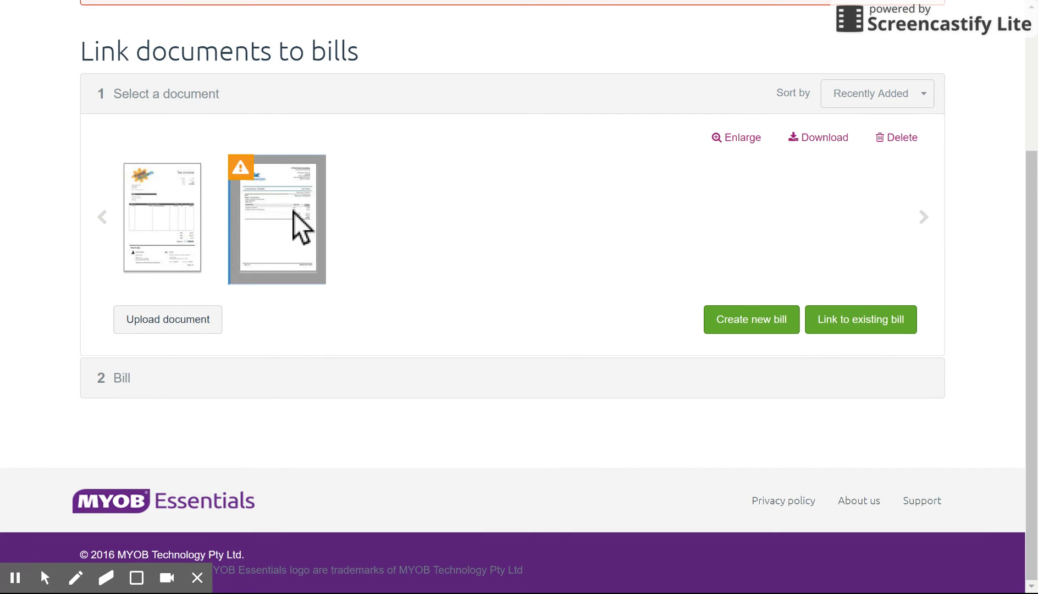
click(905, 135)
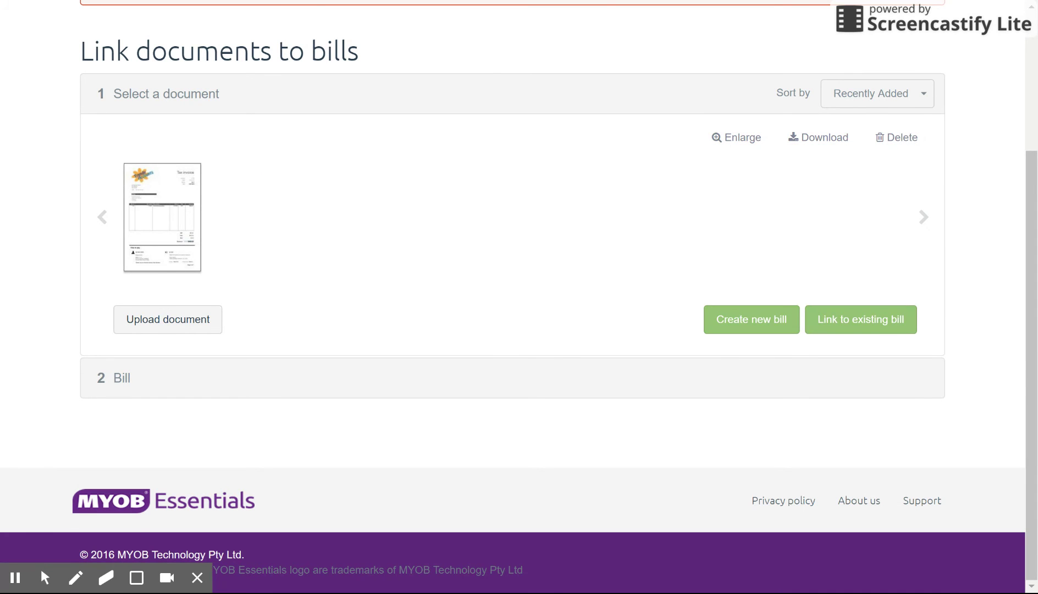
mouse_move(1032, 325)
mouse_down()
mouse_move(1032, 248)
mouse_move(1032, 313)
mouse_up()
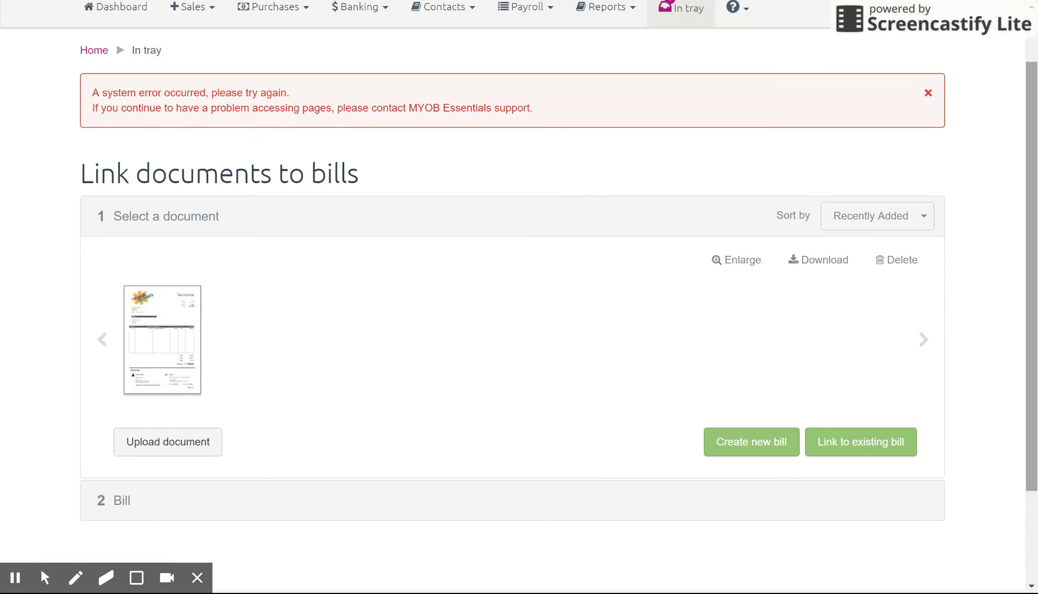